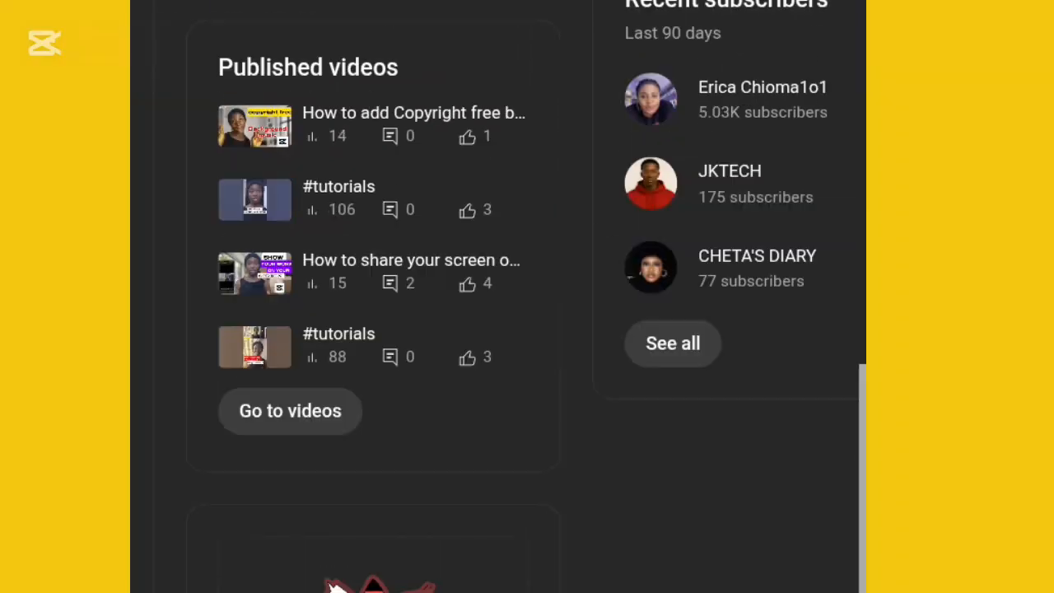
Step: Open the end screen editor for the published video about adding copyright-free background music
scroll(494, 297, up, 10)
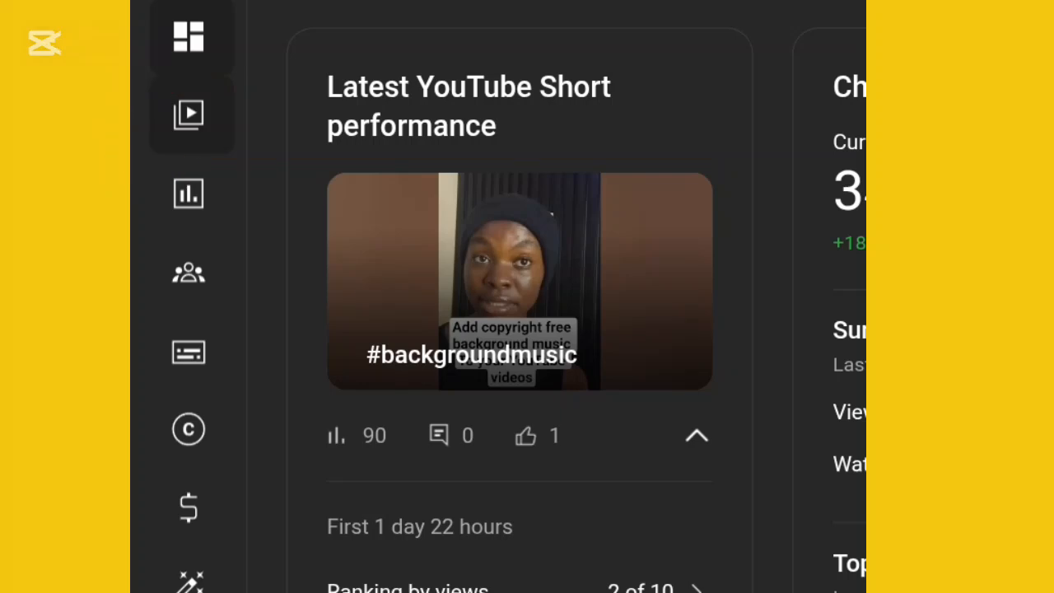
click(190, 115)
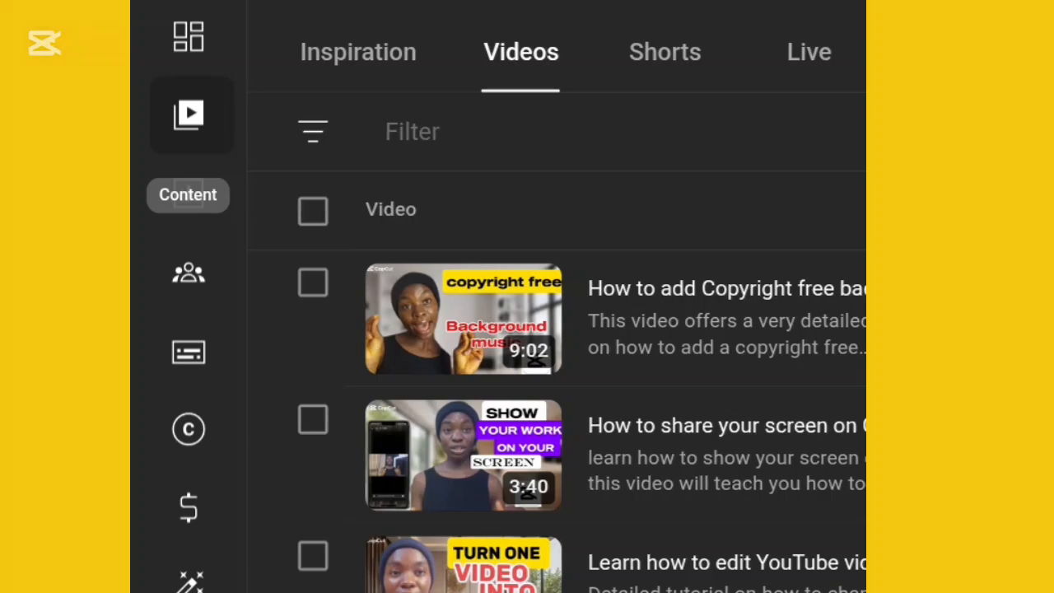
scroll(576, 371, down, 10)
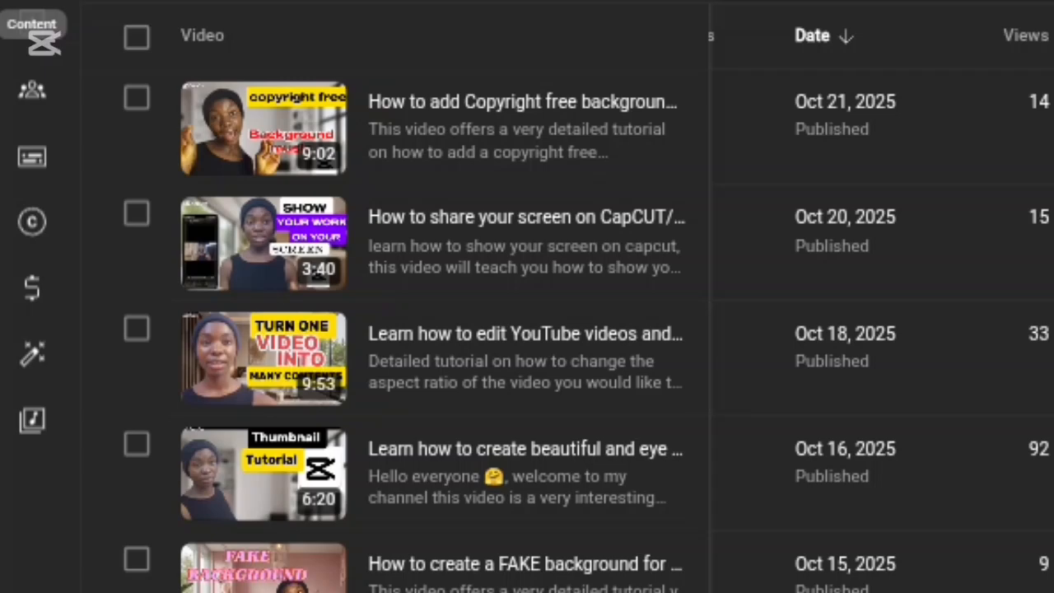
click(522, 102)
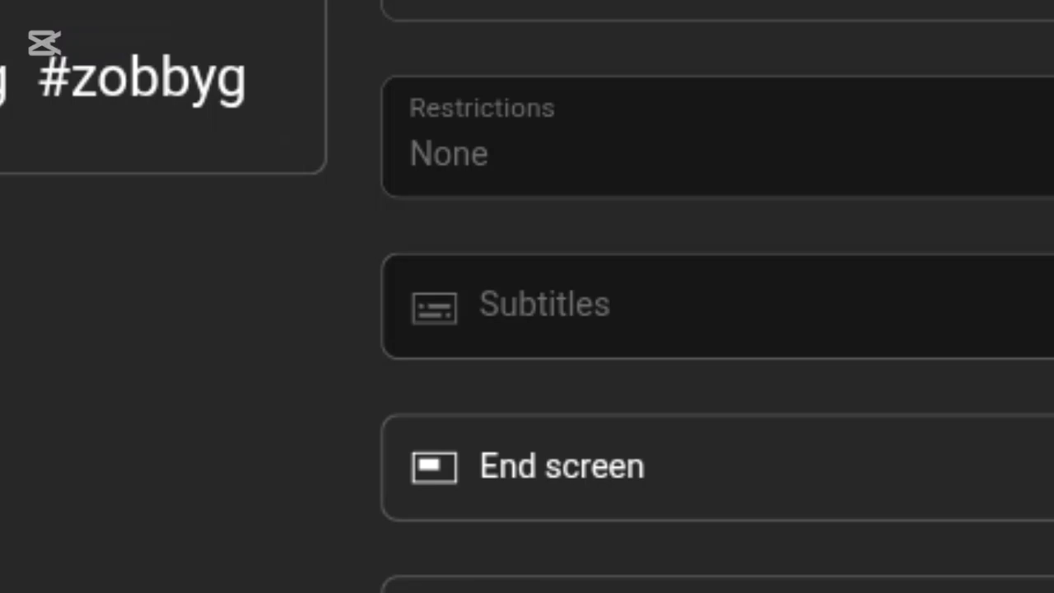
click(630, 467)
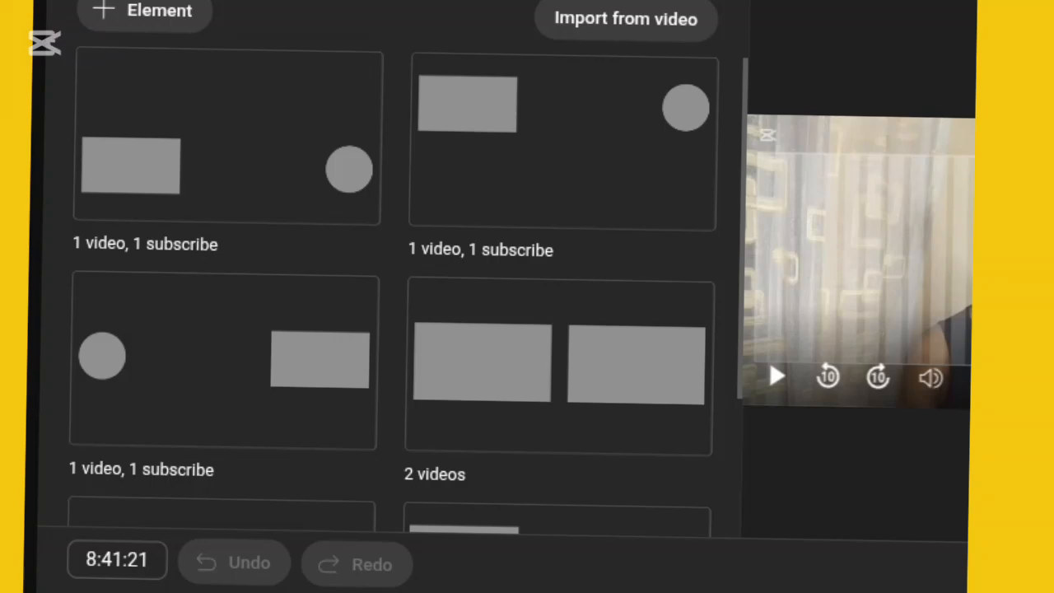
Step: Add a Video element to the end screen, featuring the most recent upload
scroll(393, 288, down, 3)
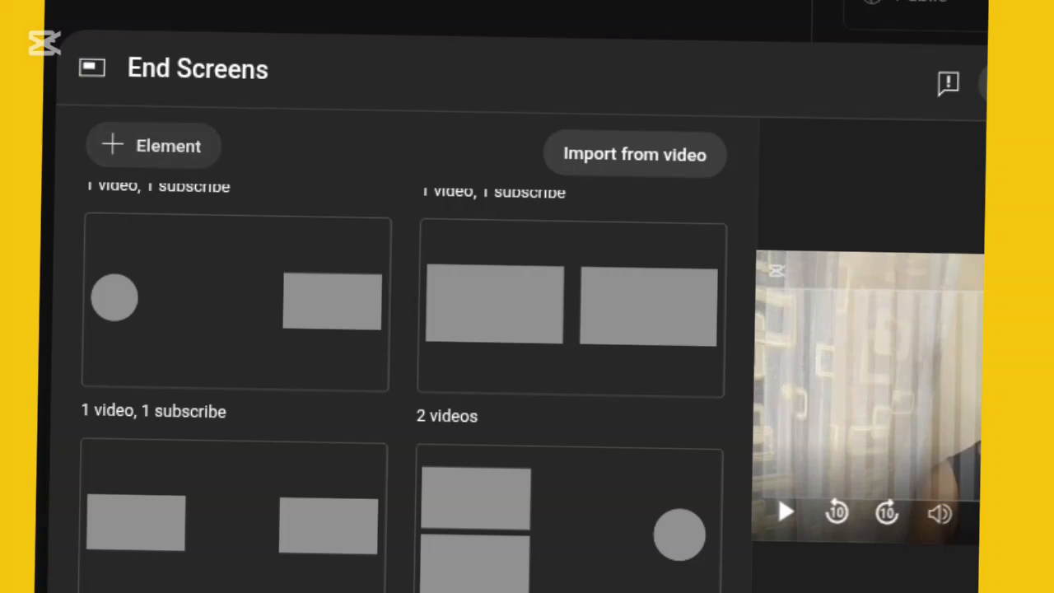
click(153, 146)
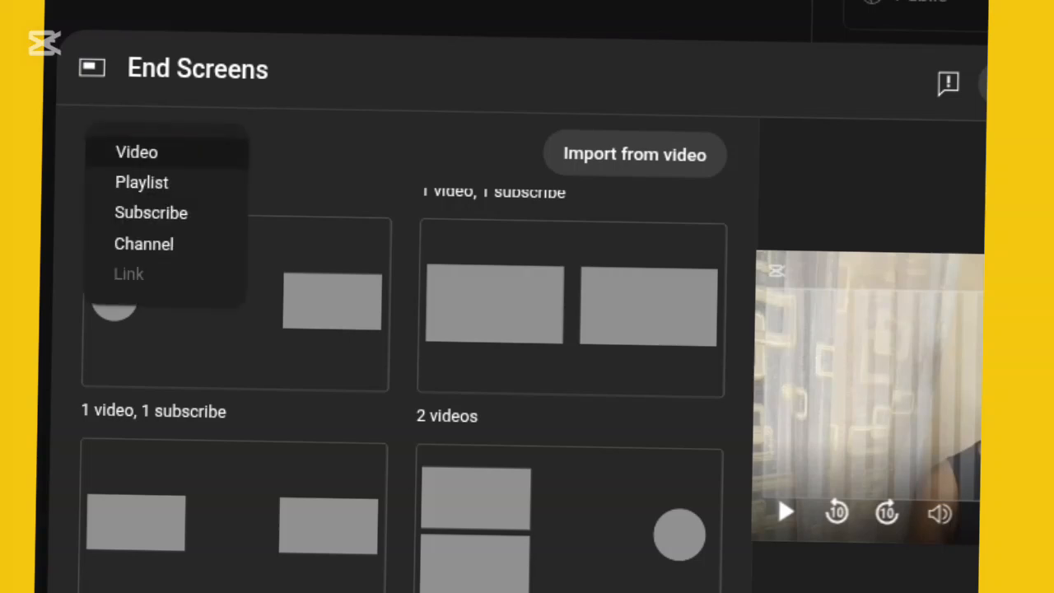
click(137, 151)
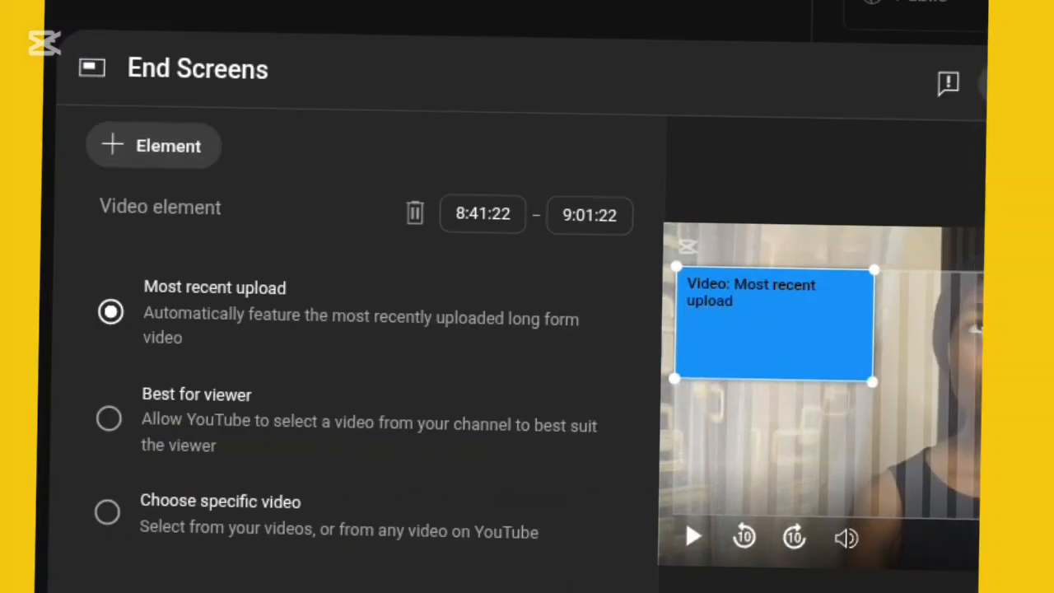
Step: Add a Playlist element to the end screen using the Tutorials/Editing tutorials playlist
click(153, 145)
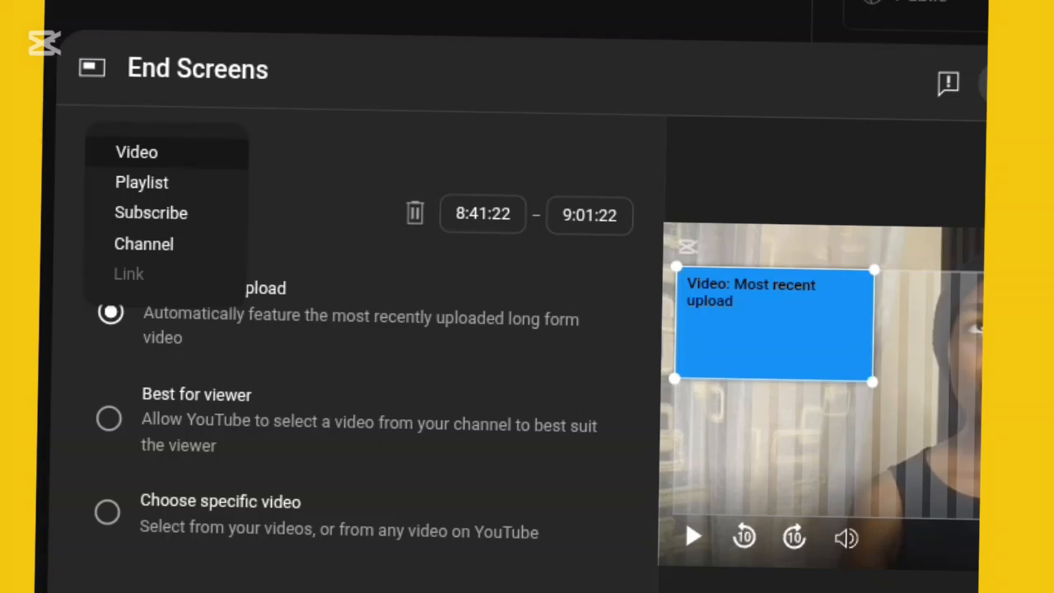
click(142, 183)
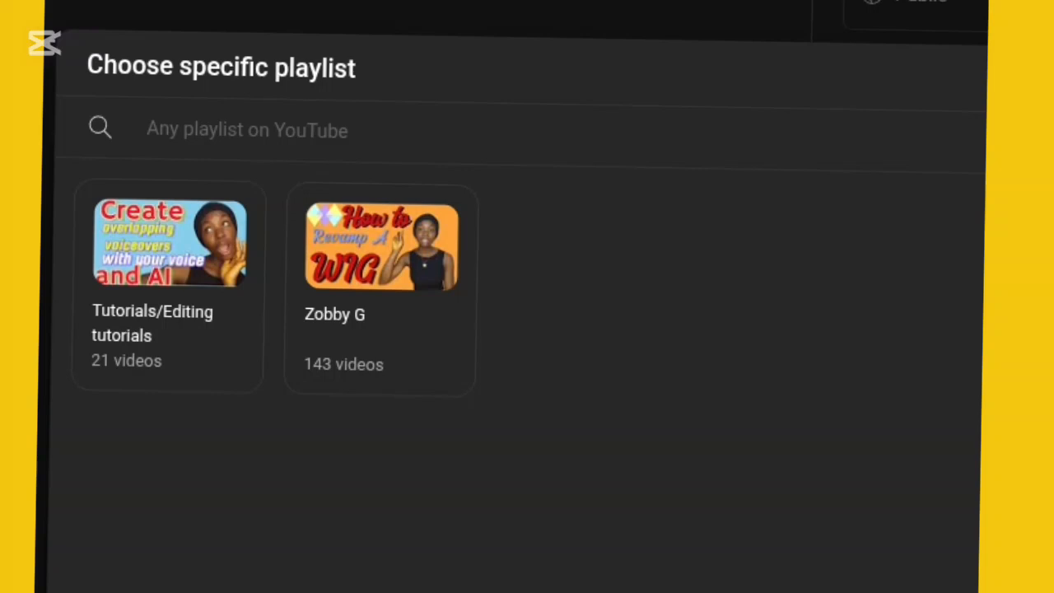
click(169, 285)
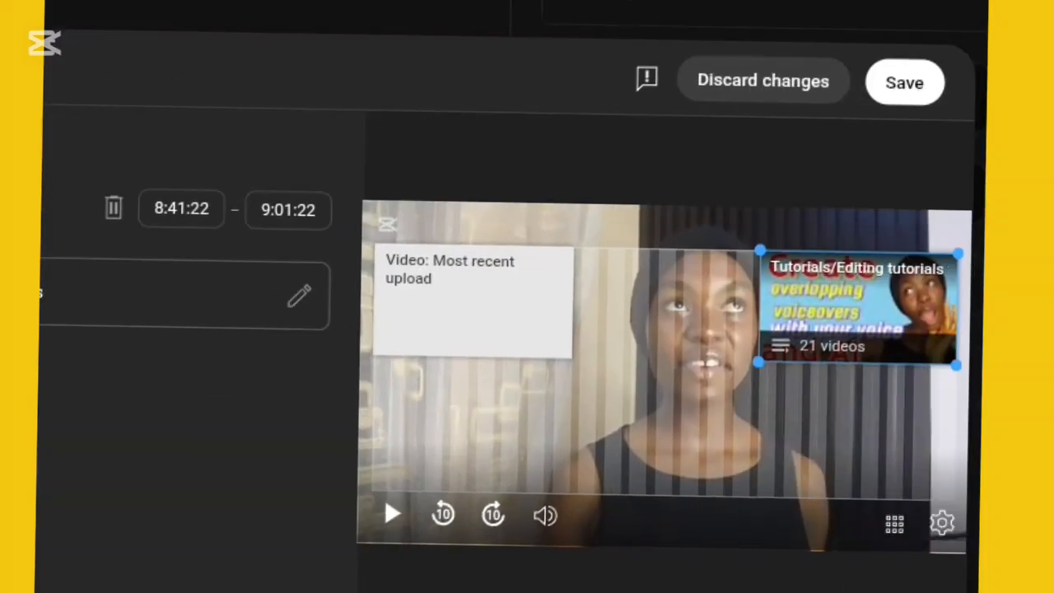
Step: Add a Subscribe element to the end screen
scroll(515, 329, left, 4)
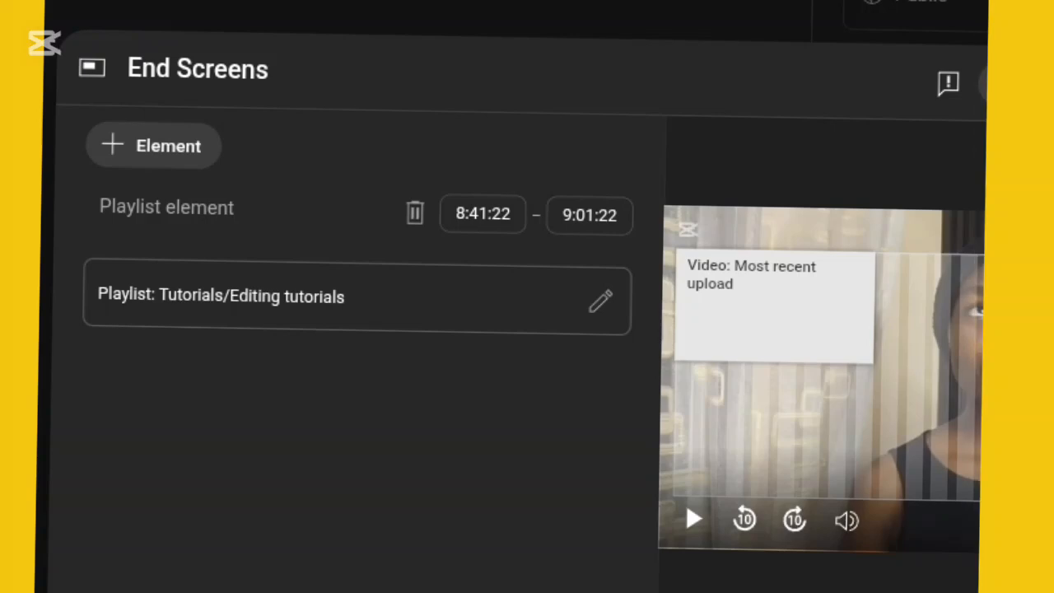
click(154, 145)
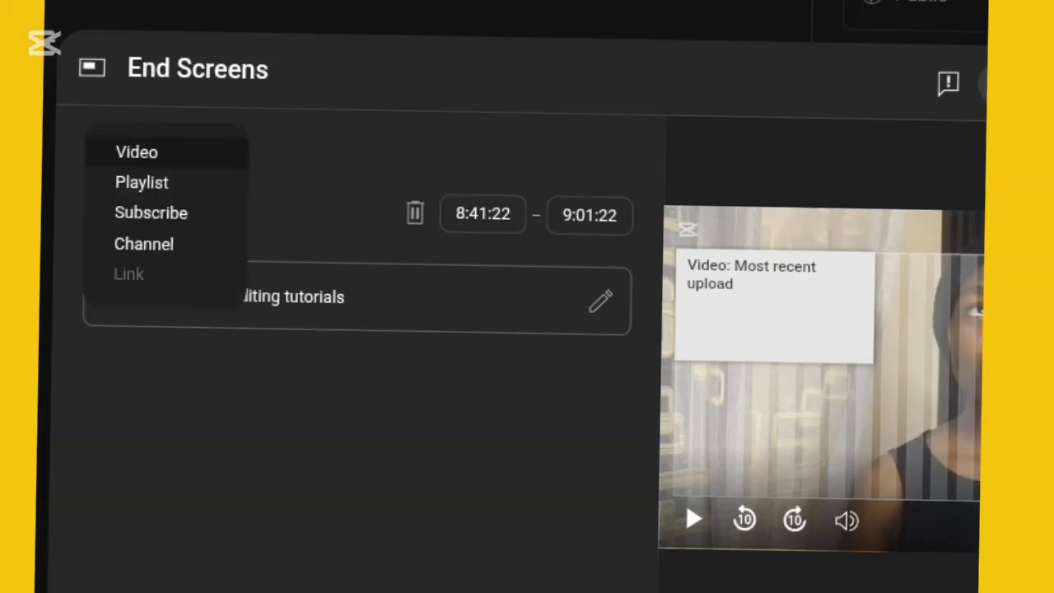
click(151, 212)
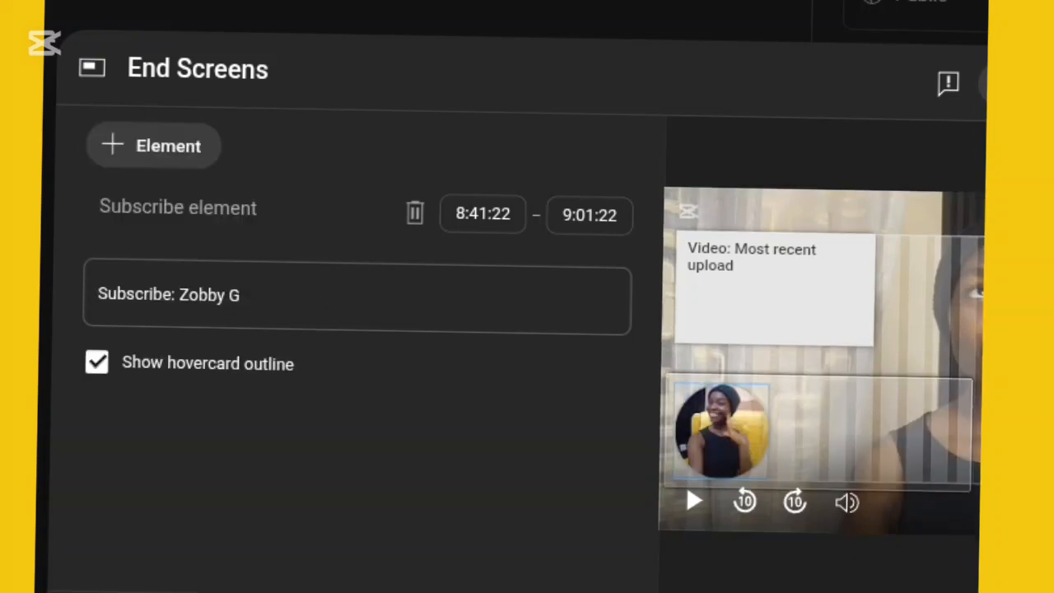
Step: Move the subscribe element to the lower middle of the video frame and turn off its hovercard outline
scroll(515, 330, right, 4)
drag(420, 426, 664, 429)
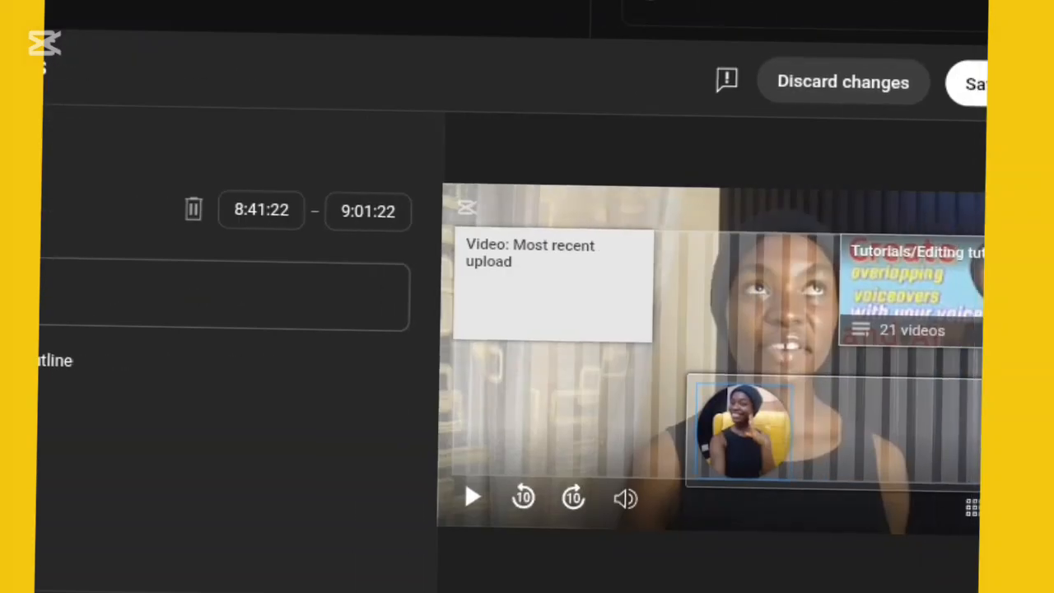
mouse_move(745, 431)
mouse_down()
mouse_move(685, 419)
mouse_move(732, 401)
mouse_move(726, 420)
mouse_up()
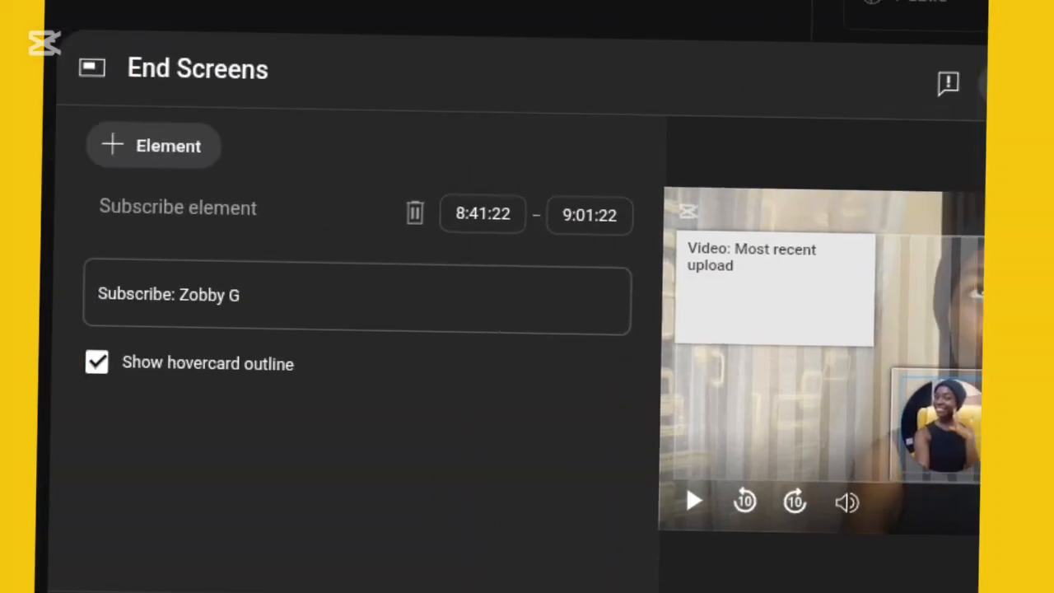
click(97, 363)
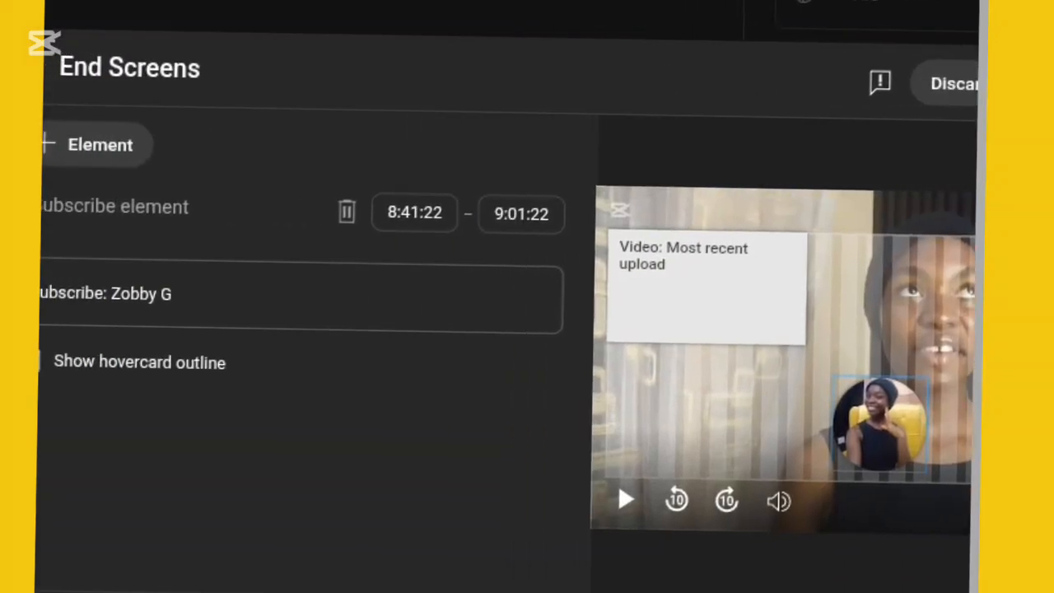
Step: Set the video element to feature the specific video How to Blur background on Inshot (Inshot TUTORIAL)
mouse_move(707, 287)
mouse_down()
mouse_move(713, 336)
mouse_move(715, 297)
mouse_up()
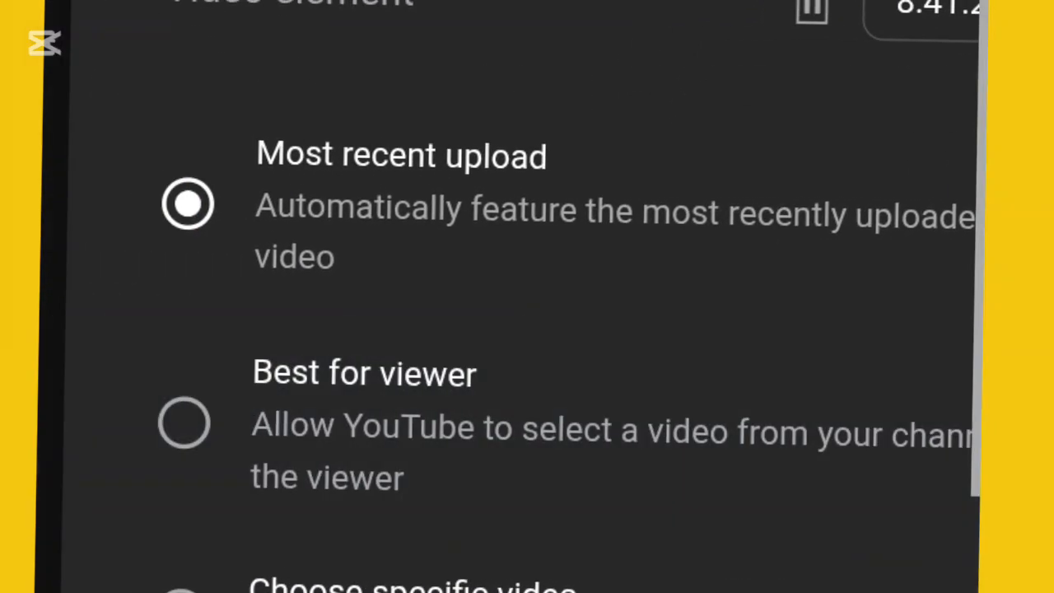
click(184, 423)
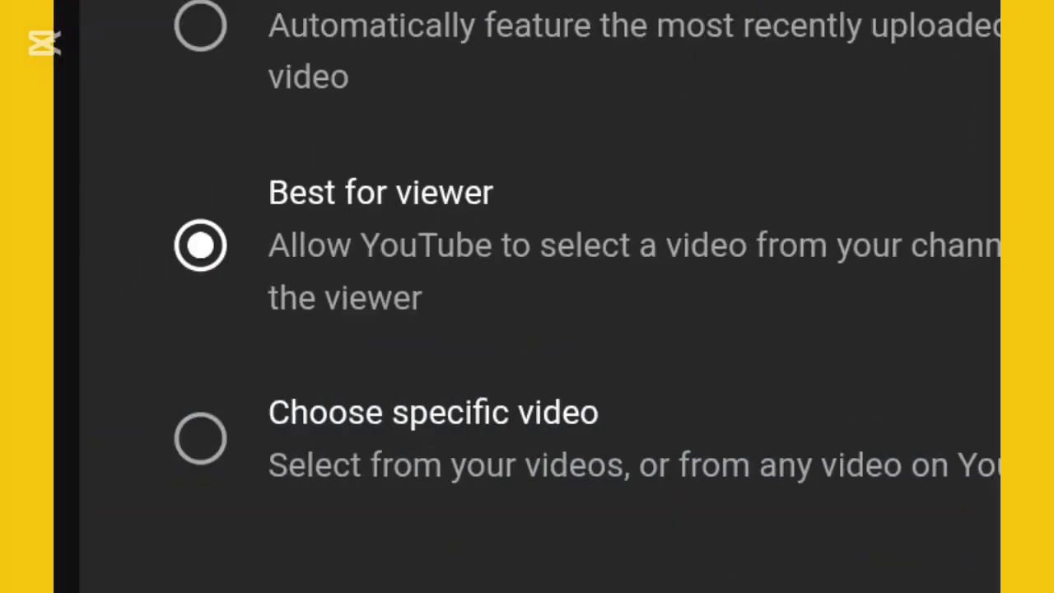
click(200, 438)
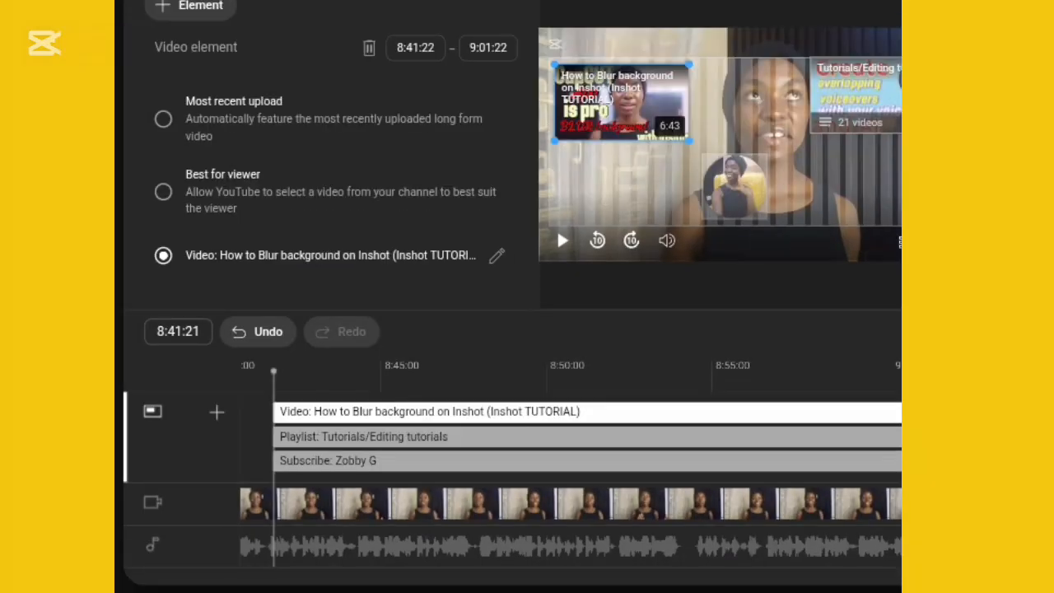
Step: Try the Best for viewer and Most recent upload options on the video element, ending back on the specific video
click(488, 371)
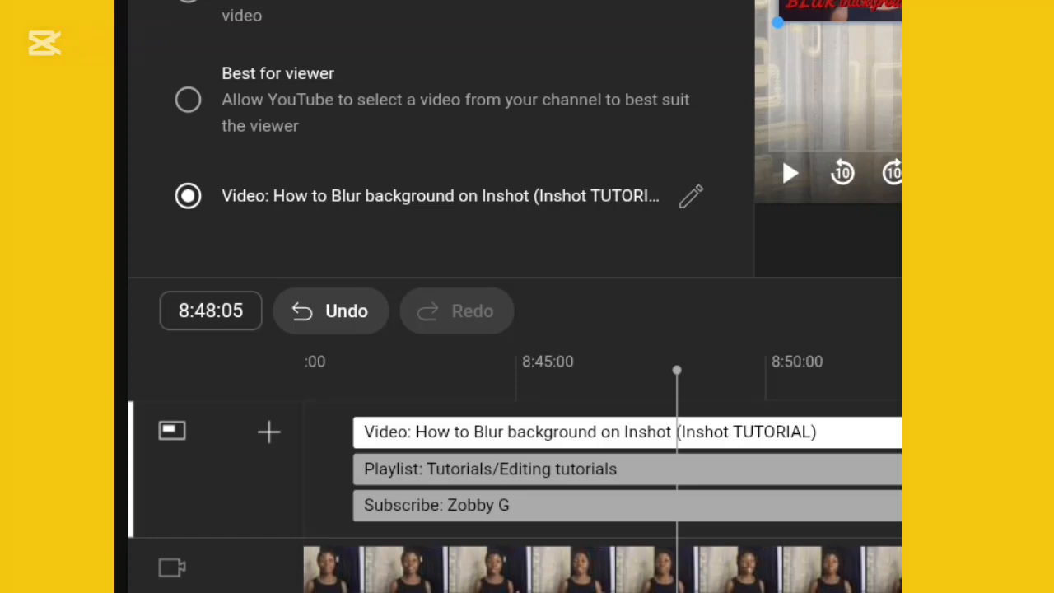
click(188, 100)
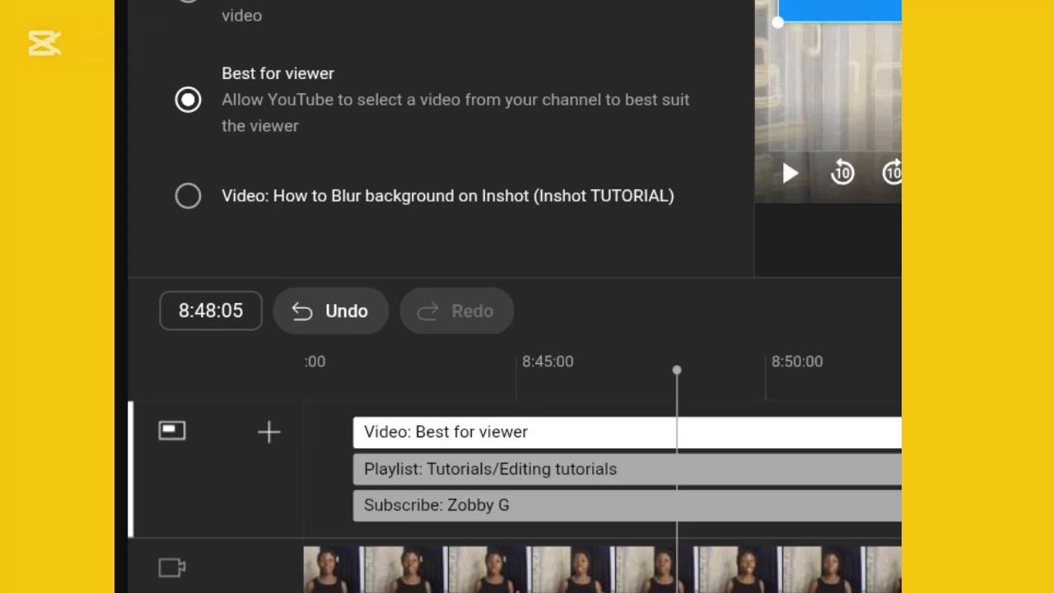
click(188, 3)
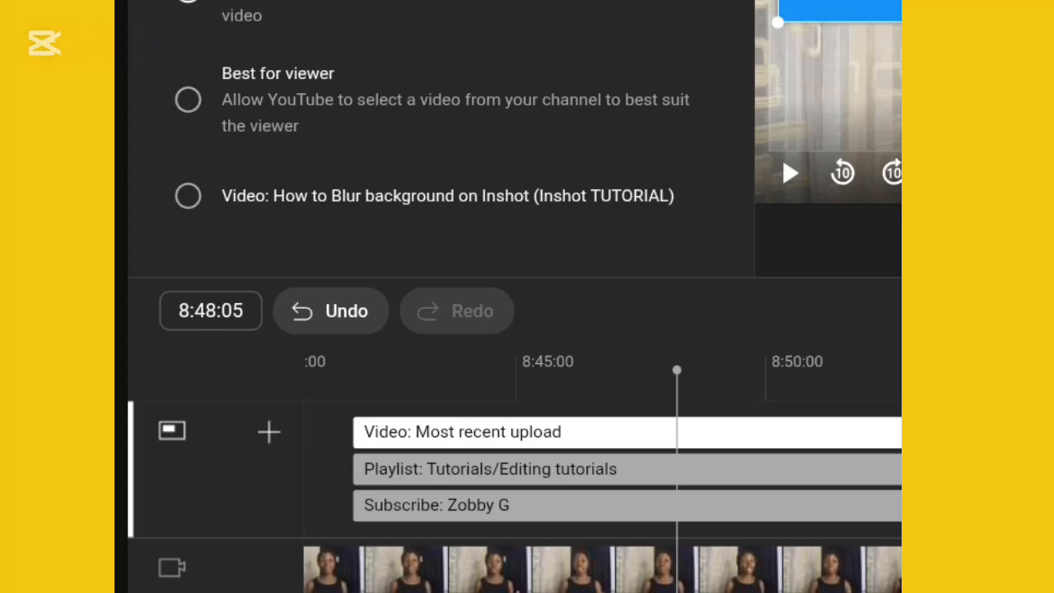
click(188, 196)
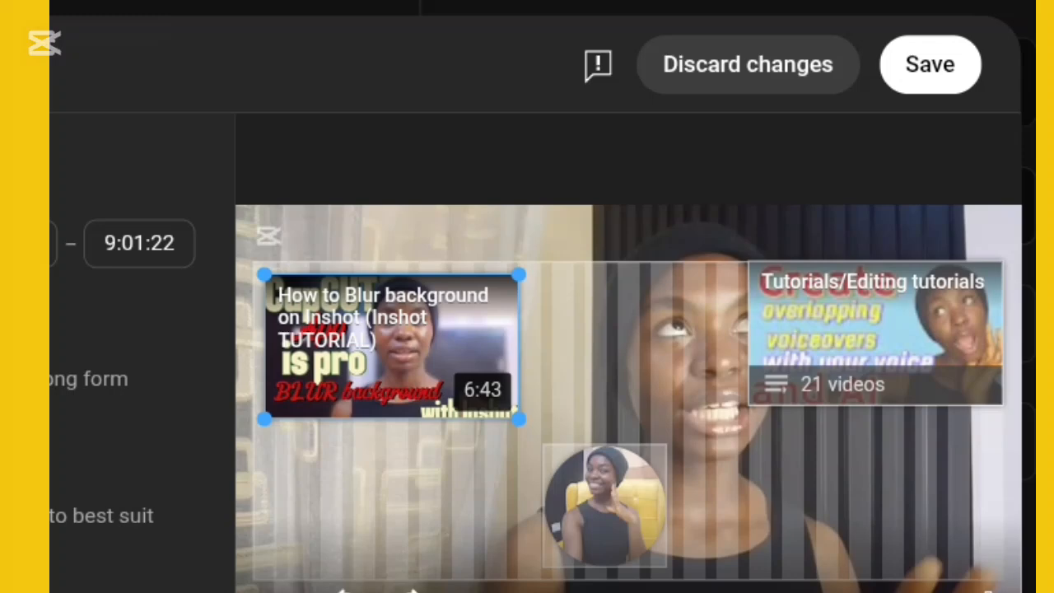
Step: Reposition the video element near the frame's upper-left corner and the playlist element at the lower right, clear of the subscribe circle
mouse_move(392, 346)
mouse_down()
mouse_move(411, 332)
mouse_move(413, 463)
mouse_move(381, 330)
mouse_up()
drag(875, 333, 710, 507)
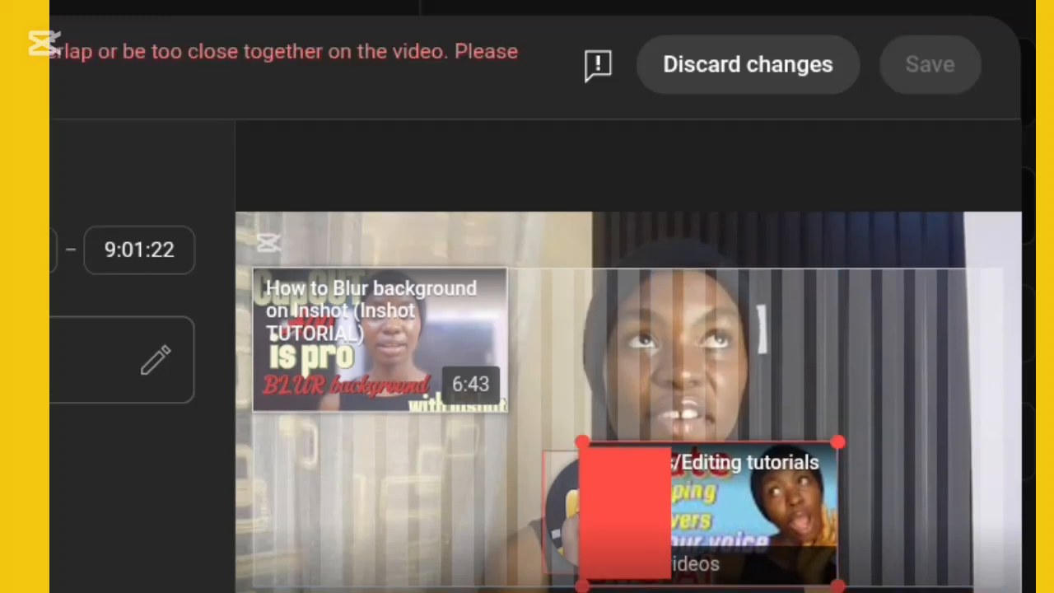
mouse_move(711, 507)
mouse_down()
mouse_move(813, 503)
mouse_move(854, 469)
mouse_move(876, 402)
mouse_move(879, 507)
mouse_move(729, 508)
mouse_up()
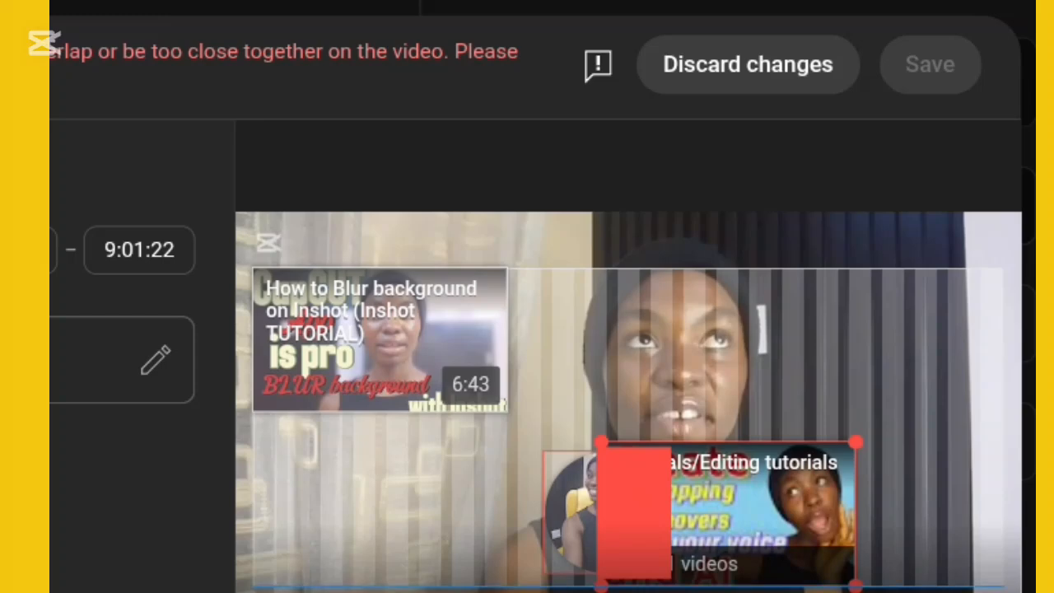
drag(729, 508, 876, 449)
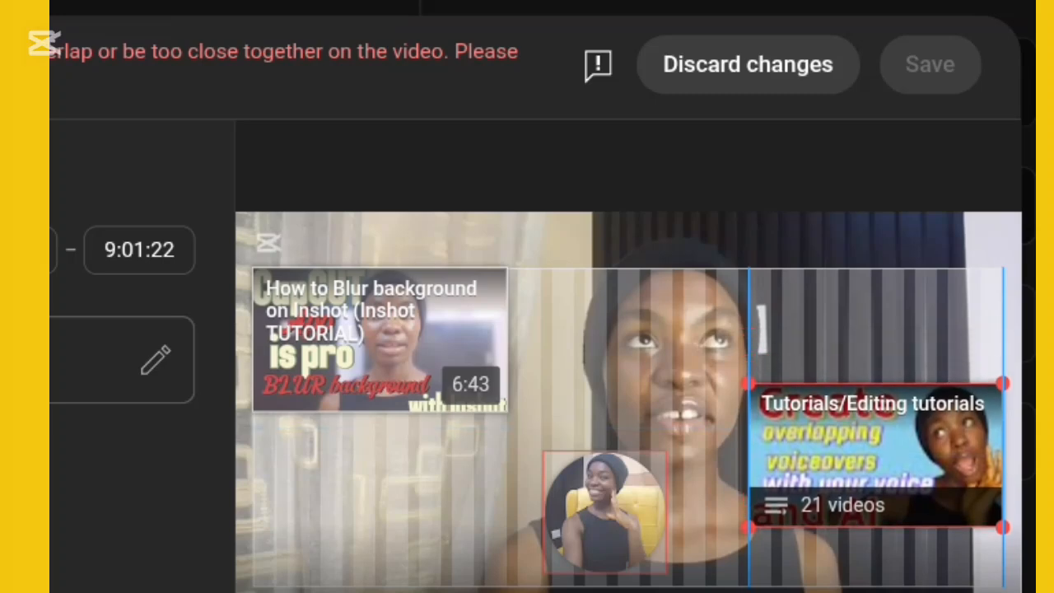
mouse_move(379, 333)
mouse_down()
mouse_move(380, 391)
mouse_move(380, 353)
mouse_up()
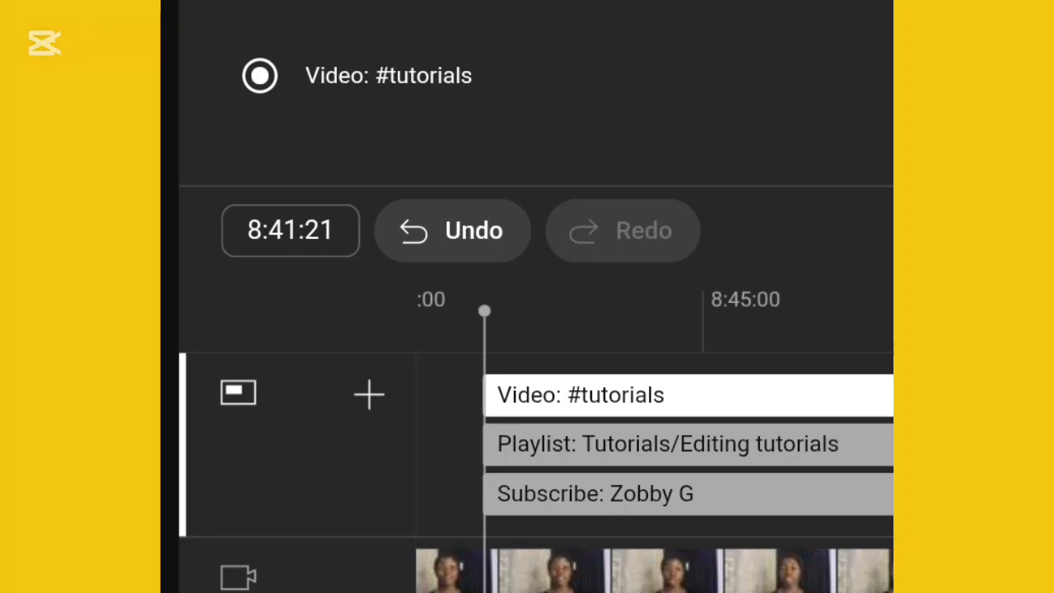
Step: Delay the start of the #tutorials video element on the timeline to just after 8:55:00
click(688, 445)
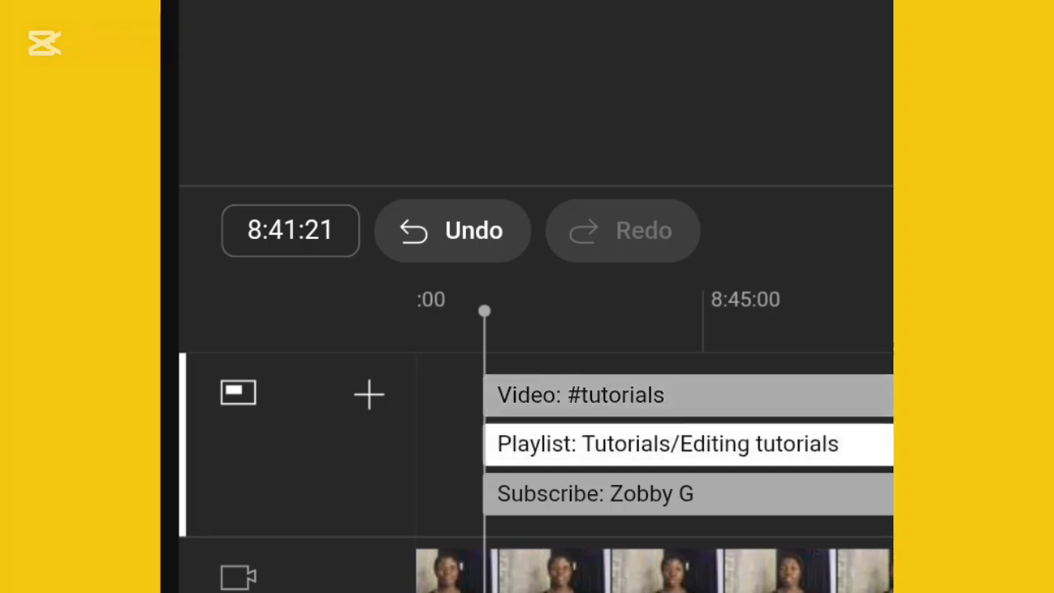
click(688, 395)
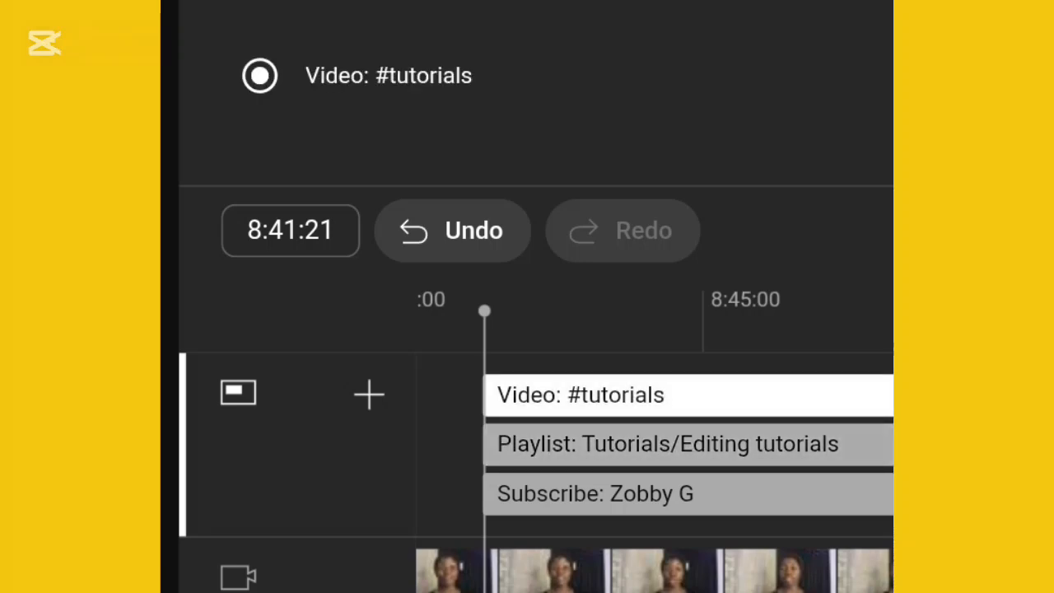
drag(486, 395, 888, 395)
scroll(527, 297, right, 4)
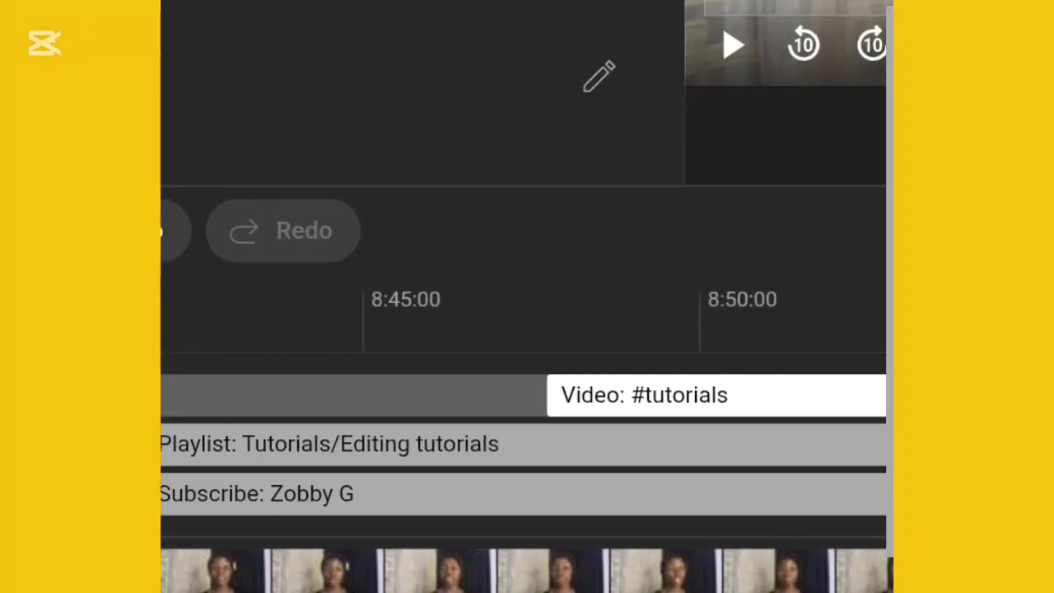
drag(548, 396, 847, 395)
scroll(527, 296, right, 4)
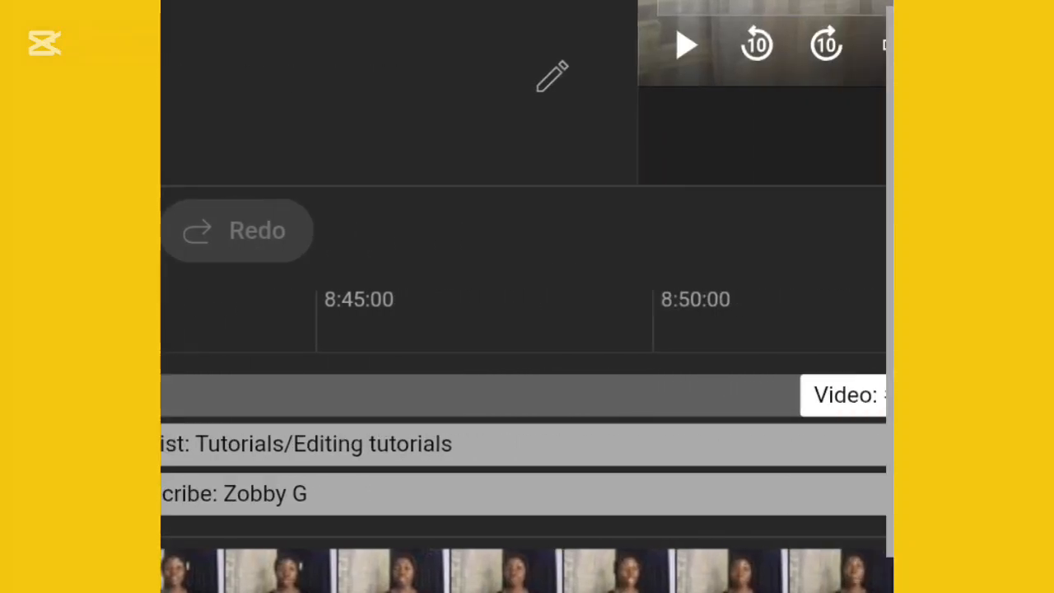
drag(533, 395, 767, 395)
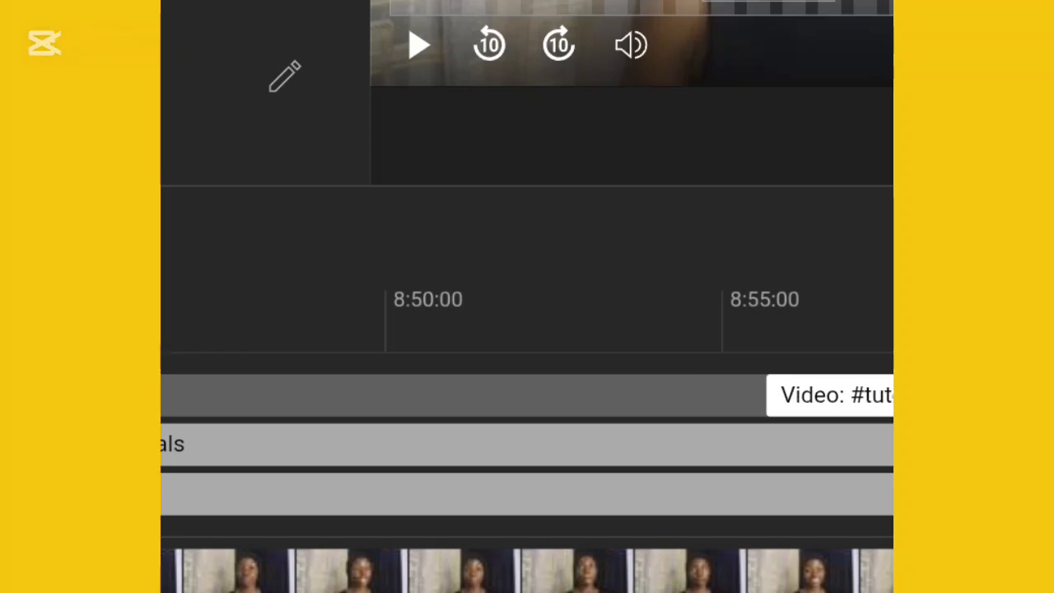
scroll(527, 296, right, 4)
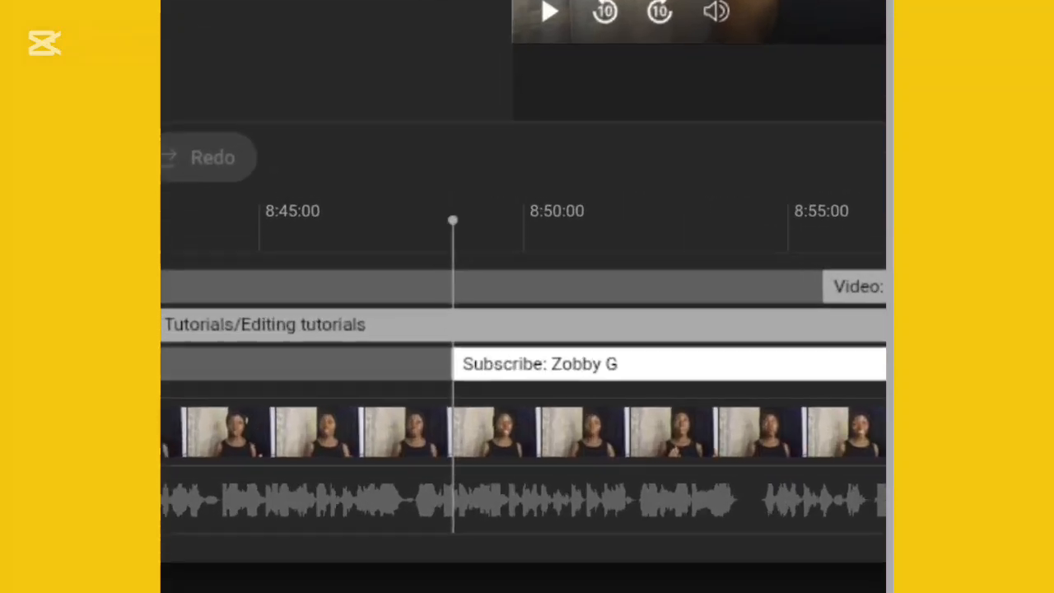
Step: Delay the subscribe element's start on the timeline to just before 8:50:00 and save the end screen
drag(454, 364, 494, 371)
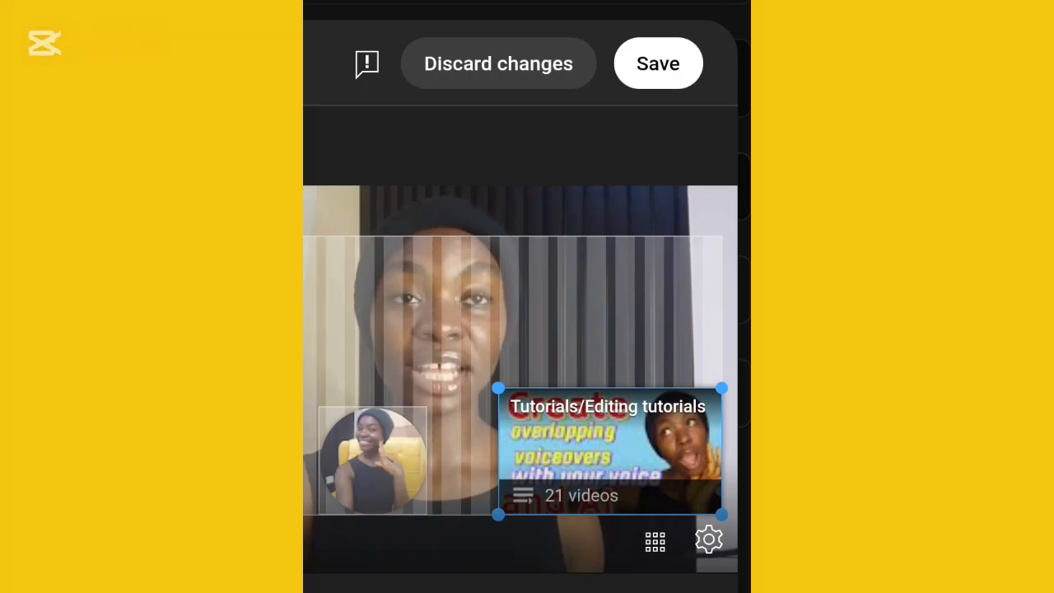
click(657, 63)
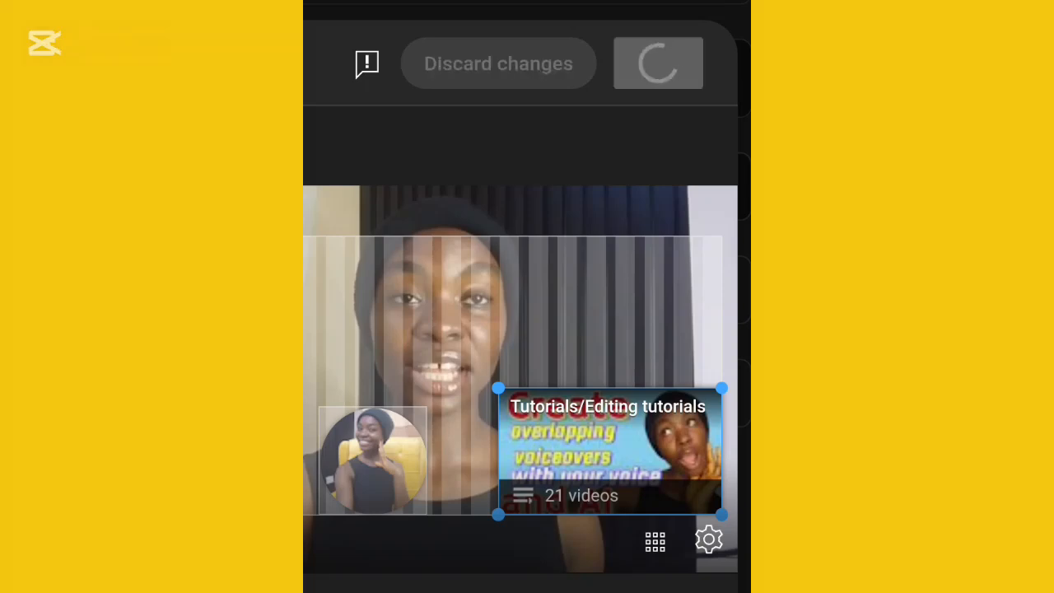